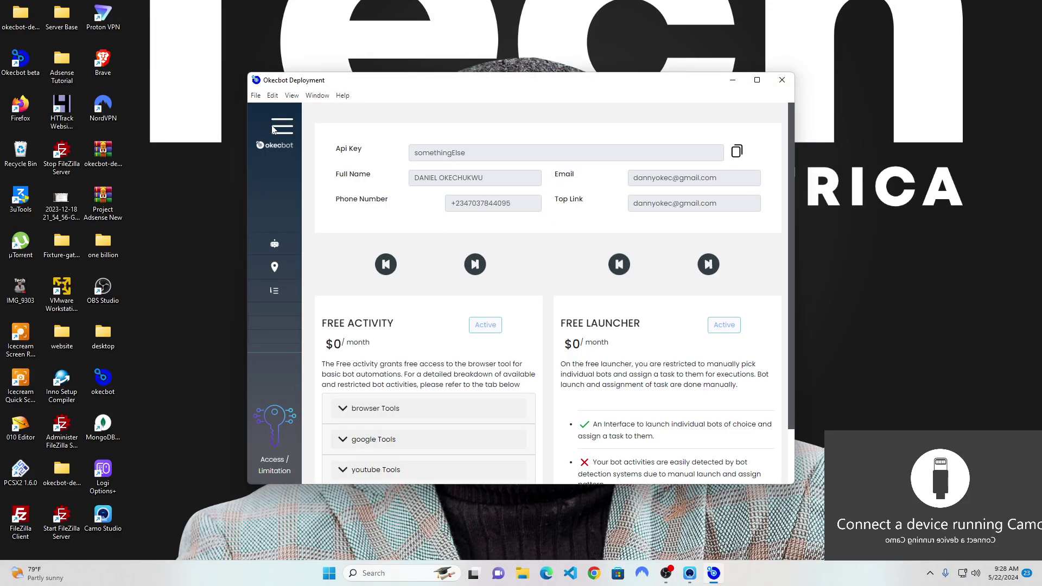
# Step: Open the Create Bots form
pyautogui.click(274, 128)
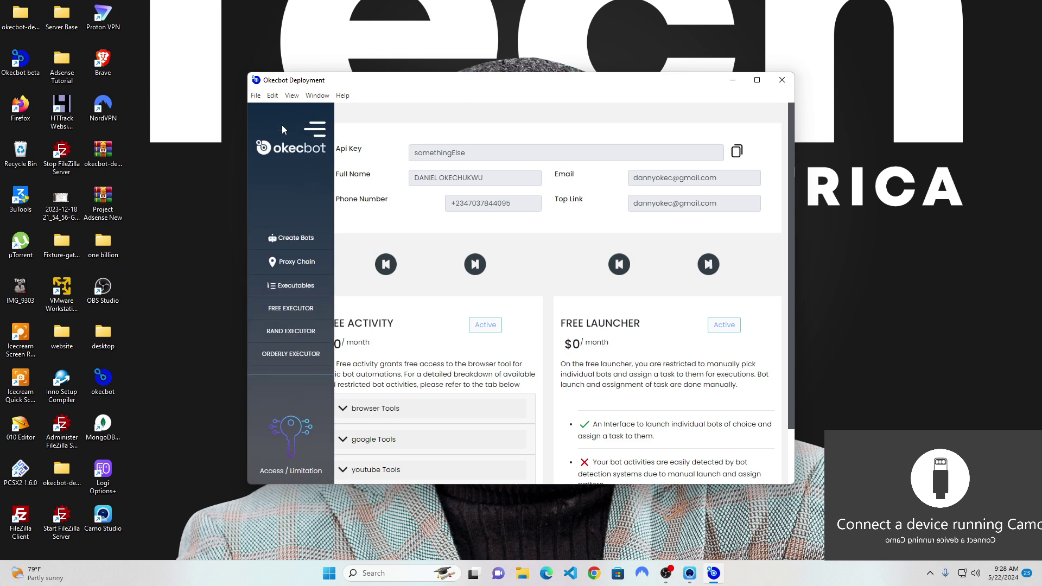
pyautogui.click(292, 242)
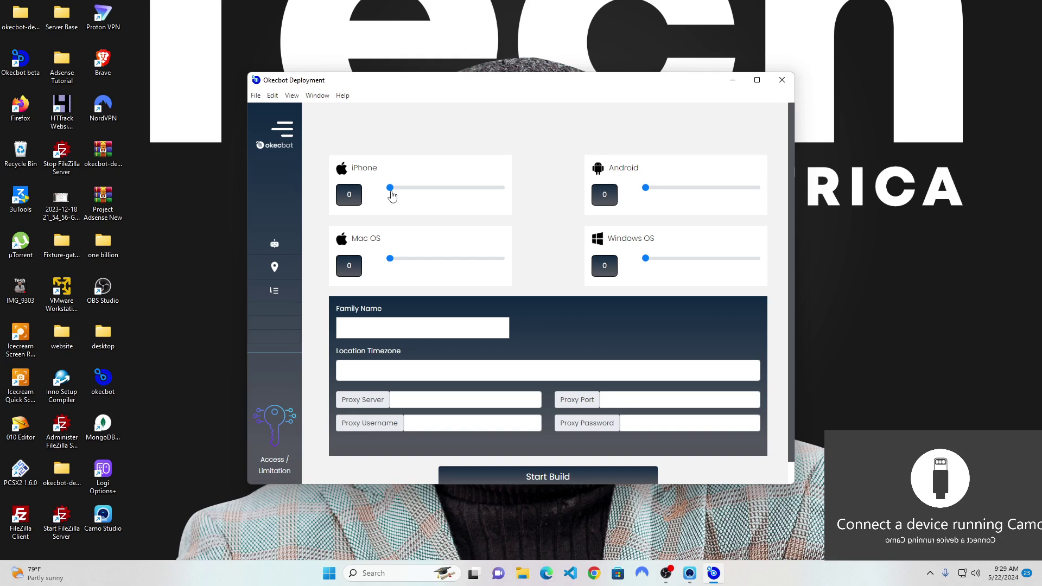
# Step: Set the bot counts to 16 for iPhone and 13 for Android, keeping Mac OS and Windows OS at 0
pyautogui.click(391, 190)
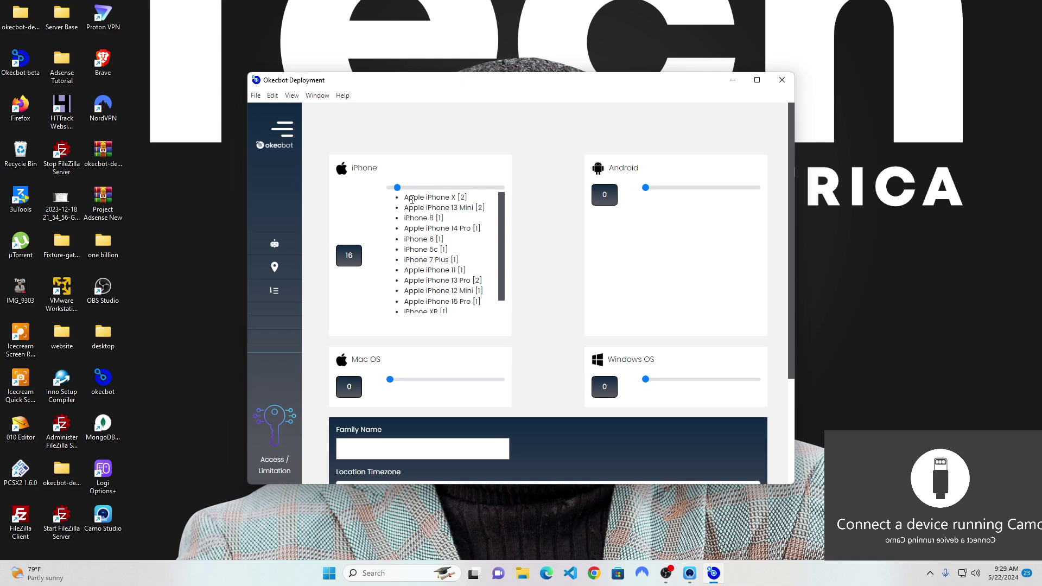
pyautogui.moveTo(459, 197); pyautogui.dragTo(466, 197)
pyautogui.moveTo(476, 208); pyautogui.dragTo(443, 219)
pyautogui.click(647, 188)
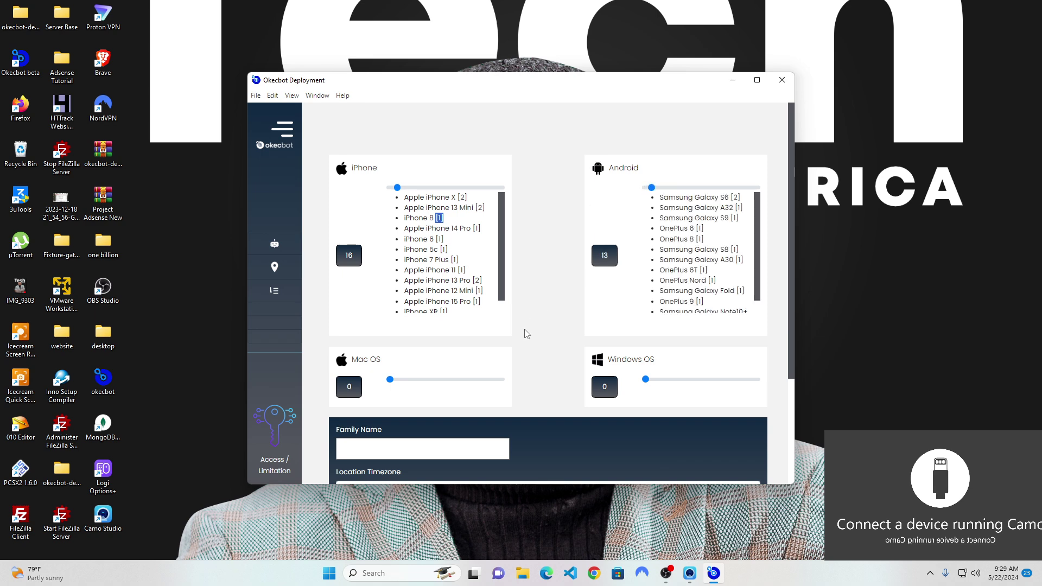
pyautogui.scroll(-1, 525, 333)
pyautogui.moveTo(396, 325); pyautogui.dragTo(374, 330)
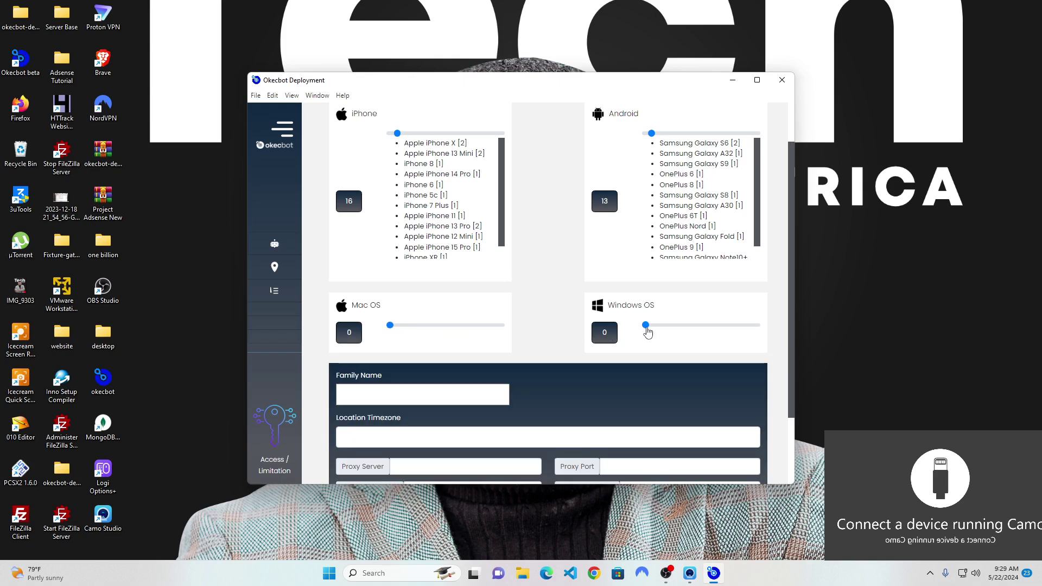
pyautogui.moveTo(646, 326); pyautogui.dragTo(640, 328)
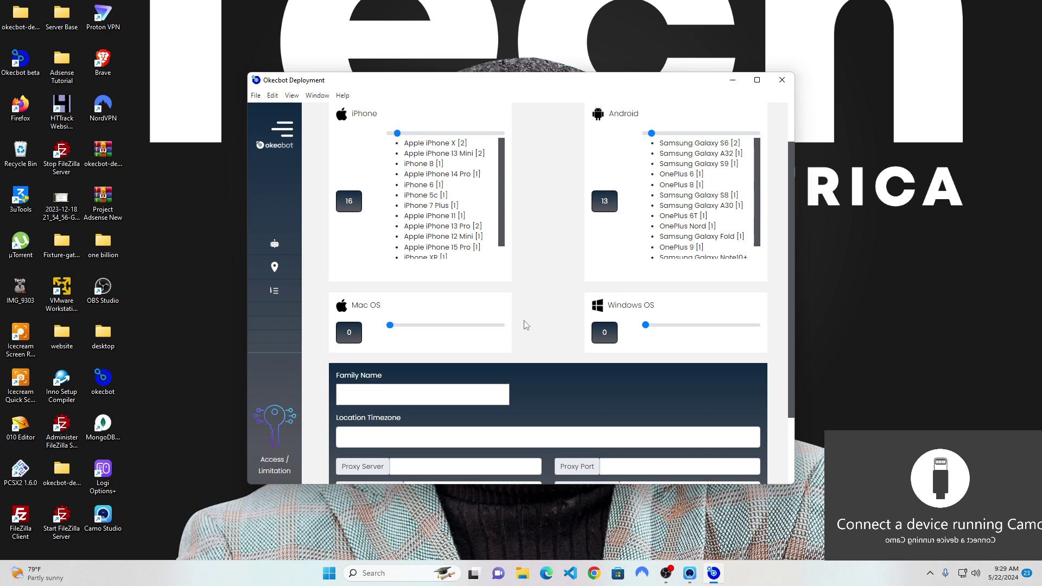
pyautogui.scroll(1, 525, 321)
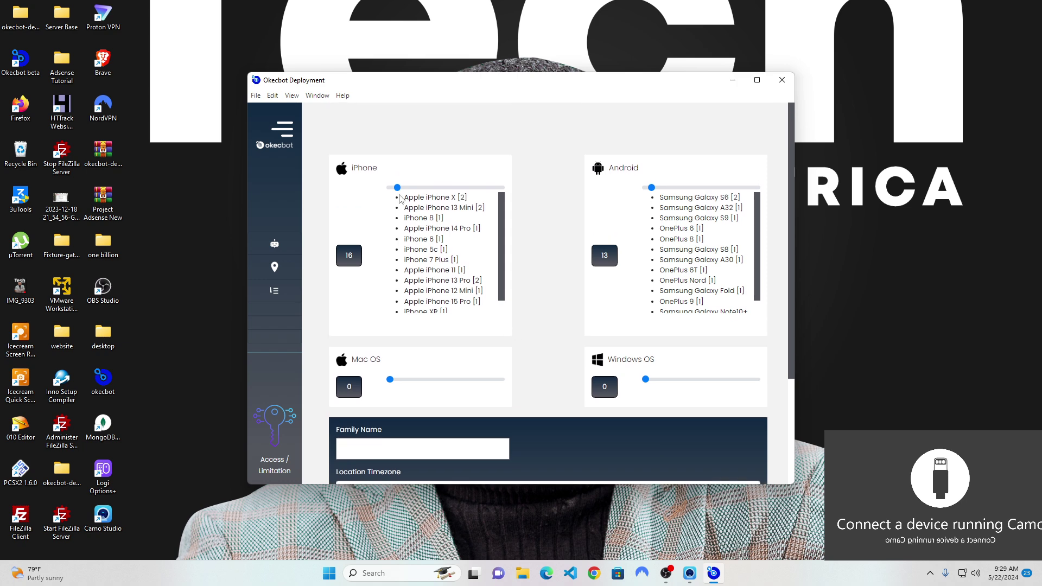
# Step: Reduce the bot counts to 6 for iPhone and 4 for Android
pyautogui.click(396, 188)
pyautogui.moveTo(397, 191); pyautogui.dragTo(394, 206)
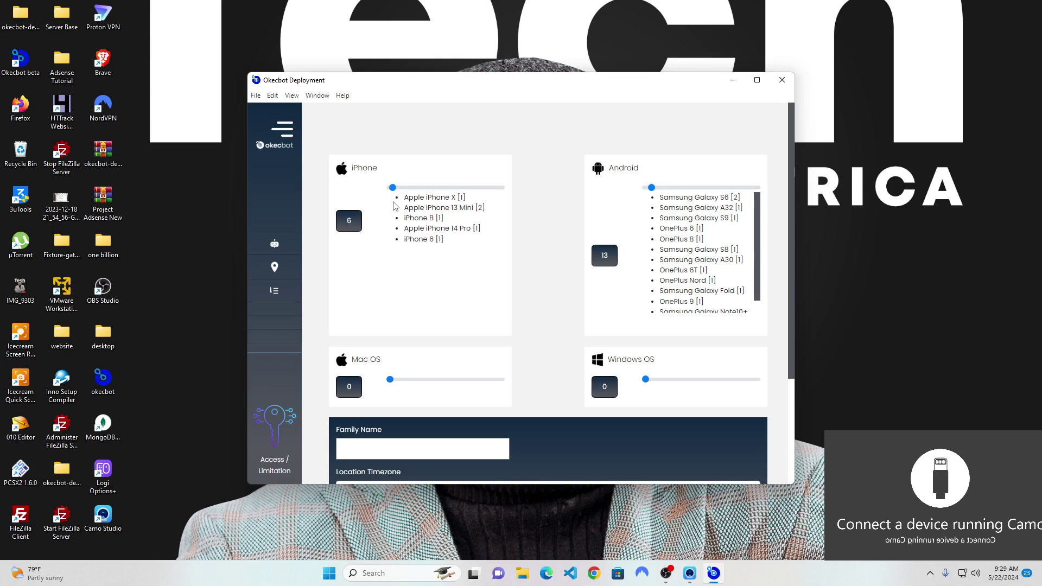
pyautogui.moveTo(651, 190); pyautogui.dragTo(648, 199)
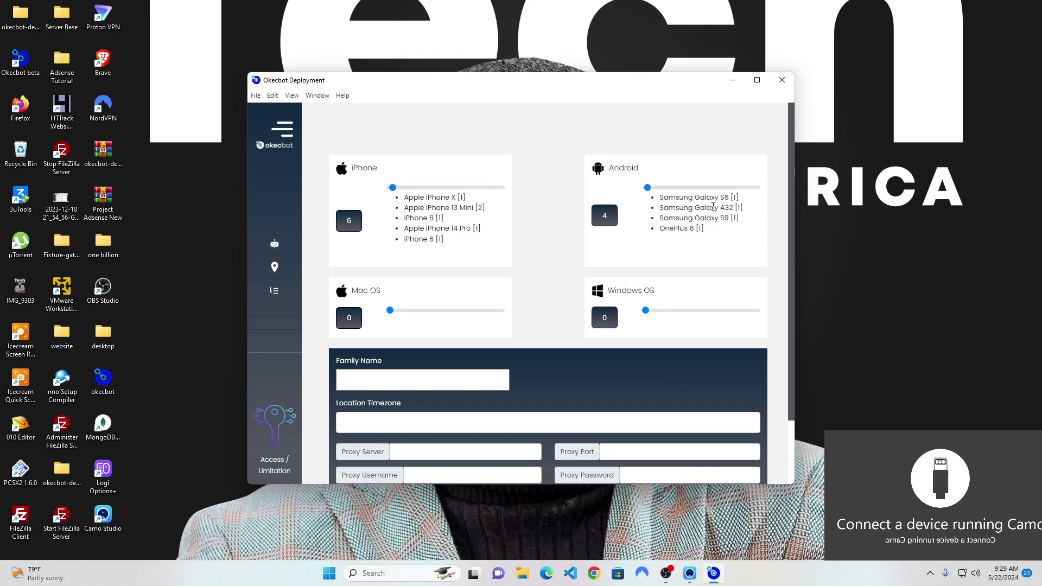
pyautogui.scroll(-2, 427, 260)
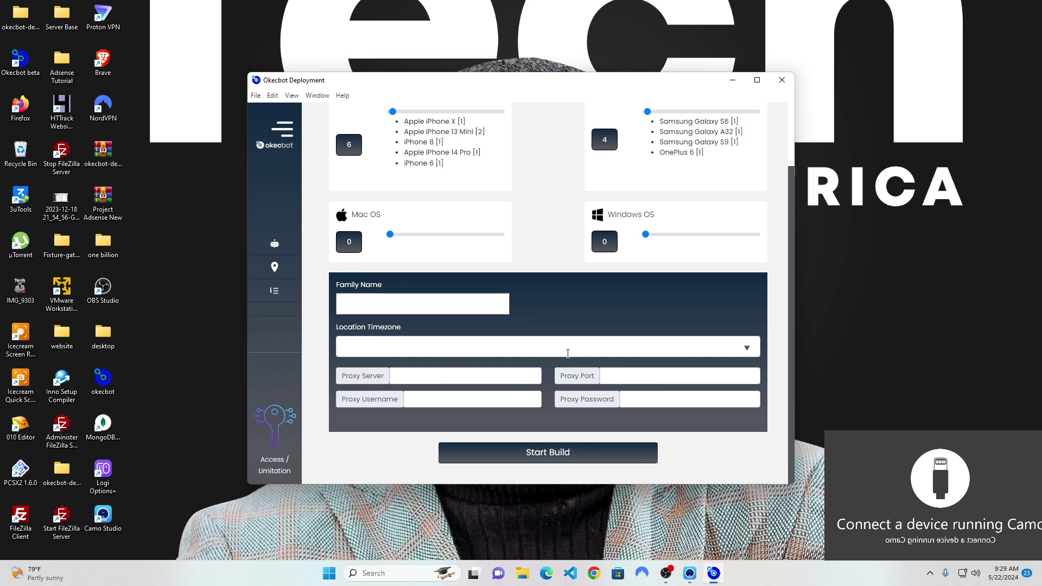
pyautogui.scroll(2, 567, 352)
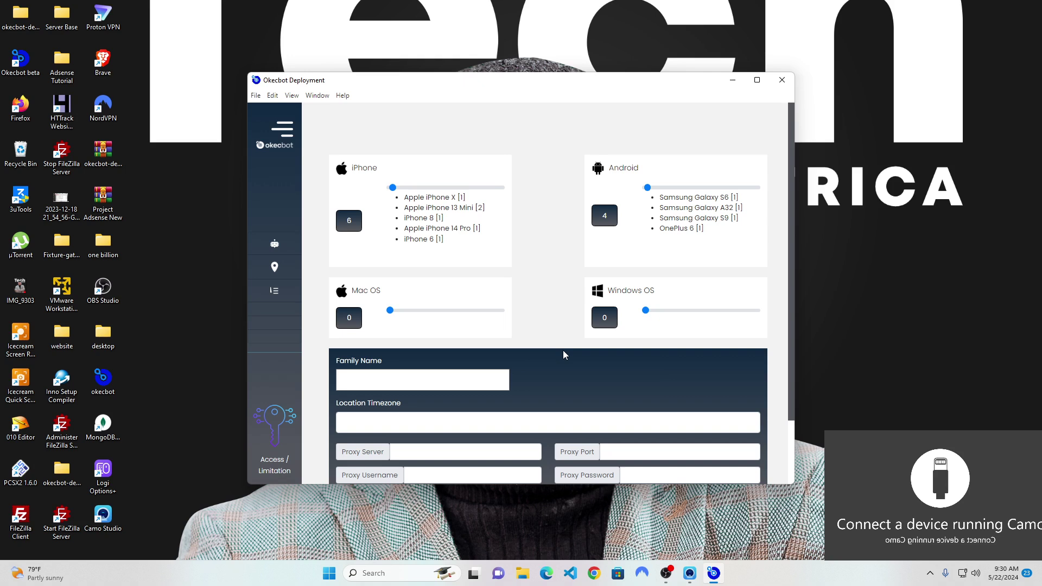
pyautogui.scroll(-2, 561, 354)
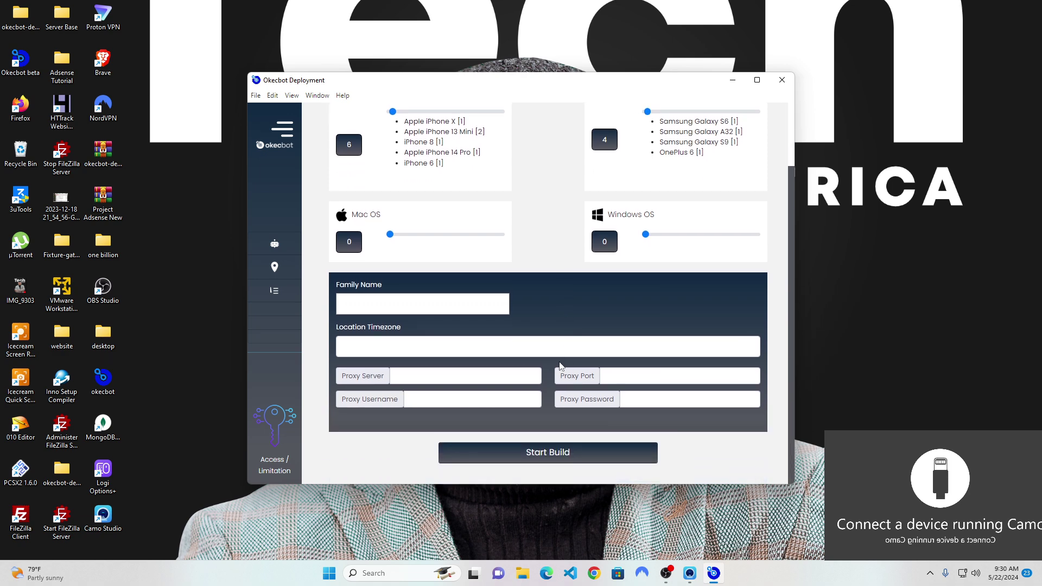
# Step: Enter yt_ng_abj as the bots' family name and replace it with funny
pyautogui.click(372, 303)
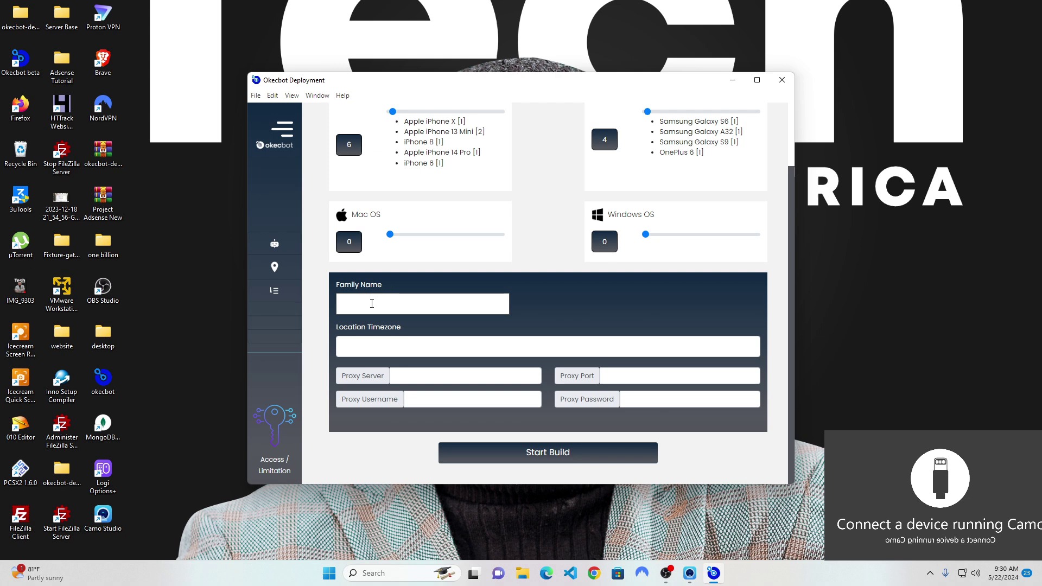
pyautogui.click(371, 302)
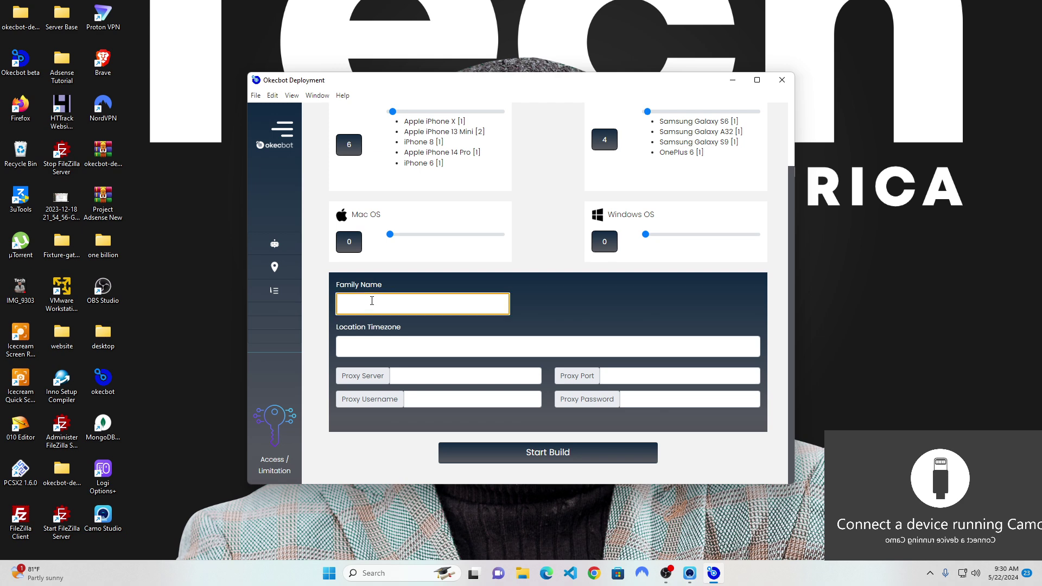
pyautogui.write('yt_ng_abn')
pyautogui.press('BackSpace')
pyautogui.write('j_')
pyautogui.press('BackSpace')
pyautogui.hotkey('ctrl', 'a')
pyautogui.write('funny')
pyautogui.scroll(2, 404, 455)
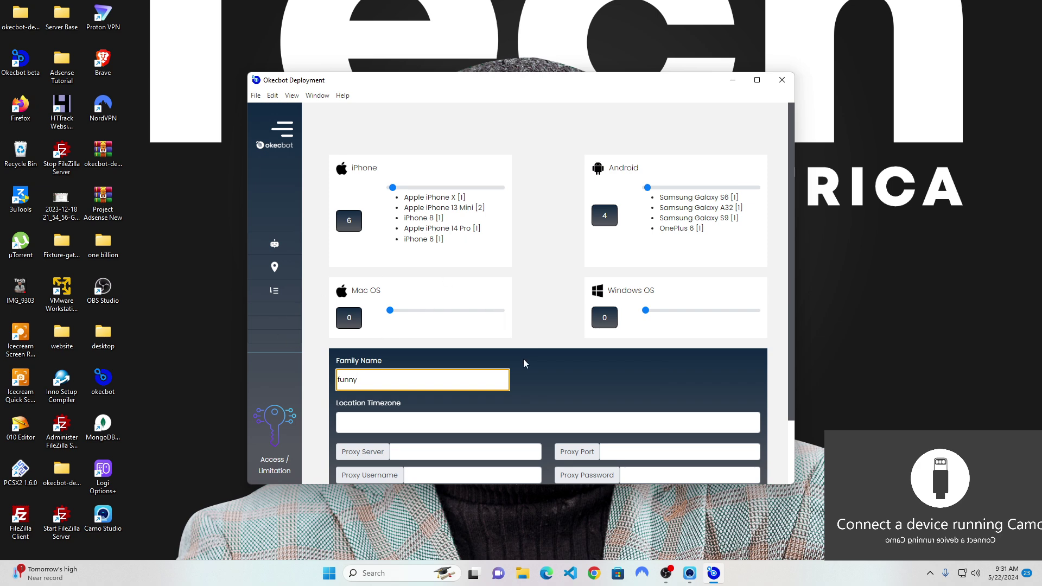
pyautogui.scroll(-2, 527, 388)
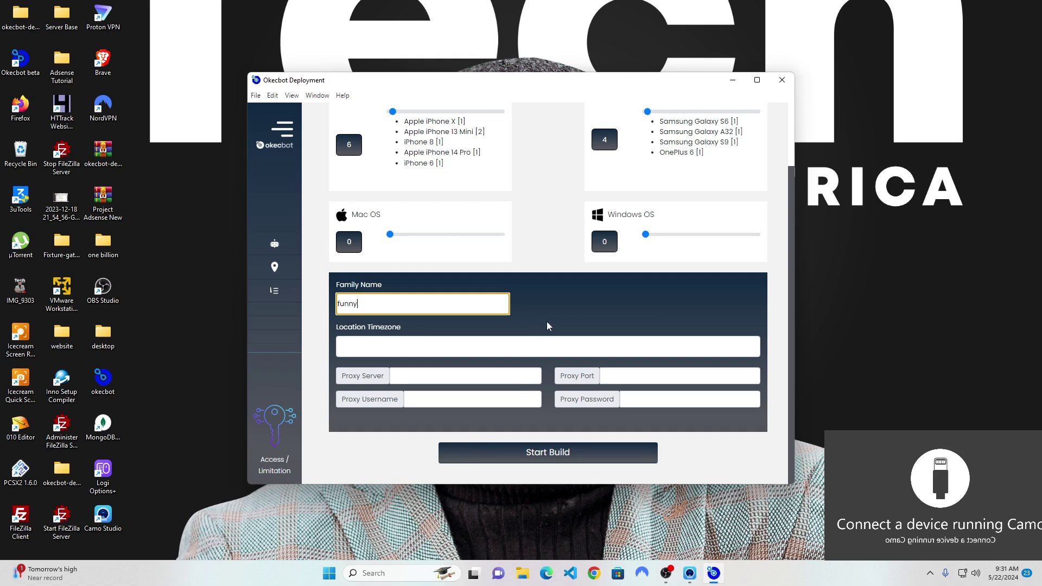
pyautogui.scroll(1, 547, 323)
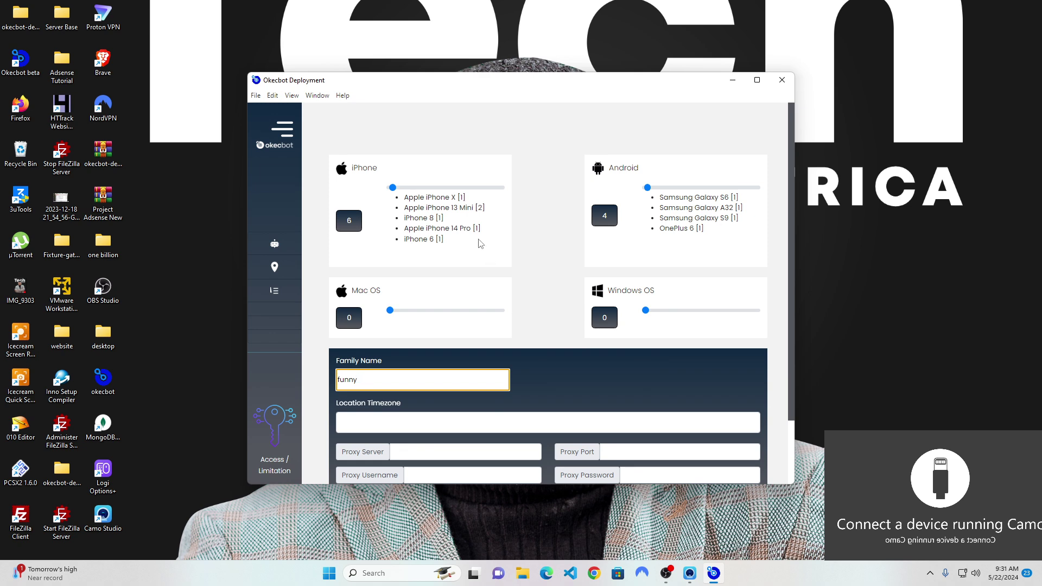
# Step: Change the bots' family name to youtube_abj
pyautogui.doubleClick(339, 383)
pyautogui.write('youtube_abj')
pyautogui.scroll(-2, 579, 393)
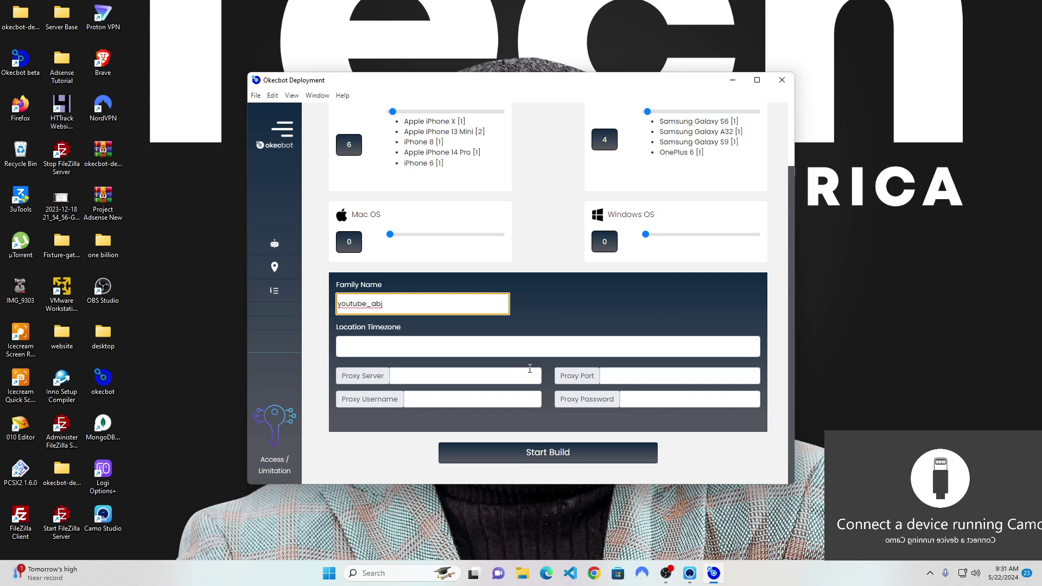
pyautogui.scroll(3, 530, 368)
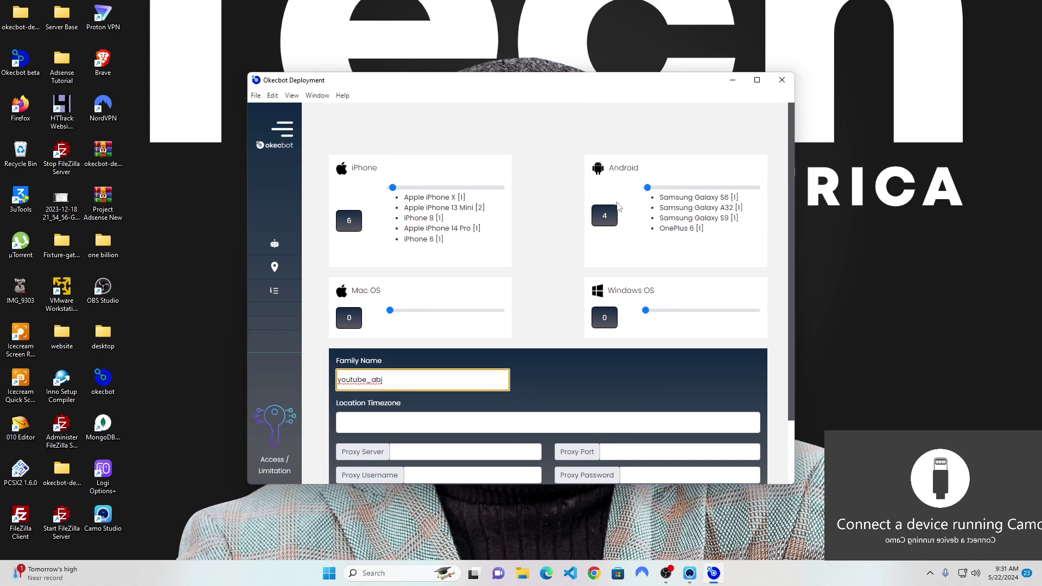
pyautogui.scroll(-3, 590, 377)
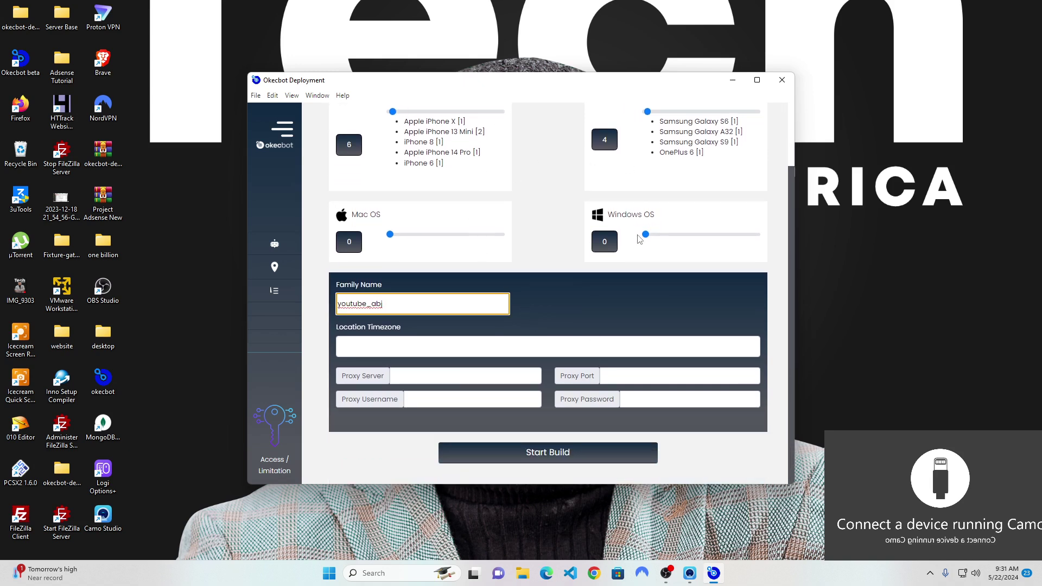
# Step: Launch NordVPN and close it again, and briefly open the system notifications
pyautogui.click(343, 343)
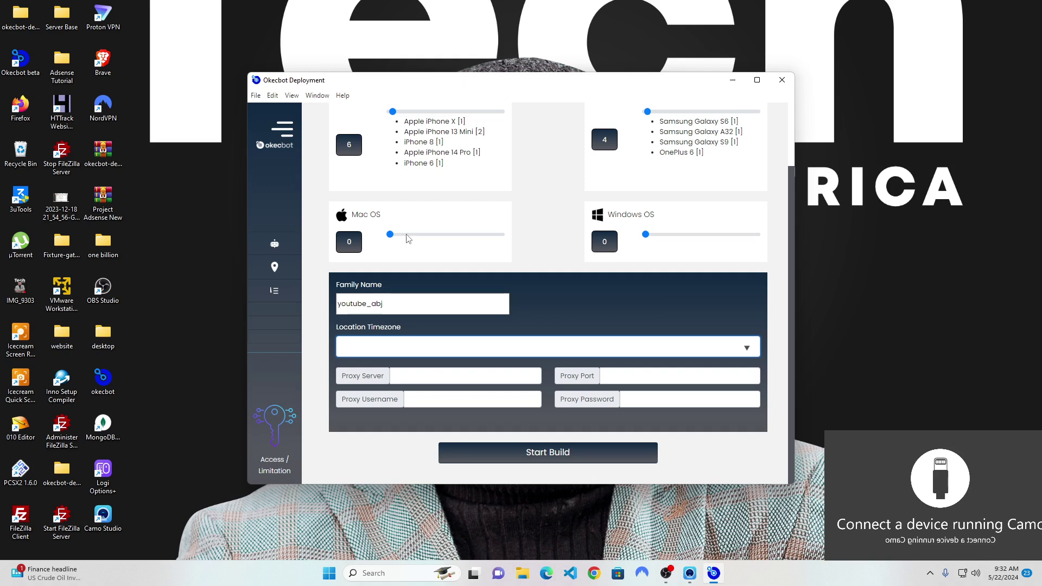
pyautogui.doubleClick(102, 118)
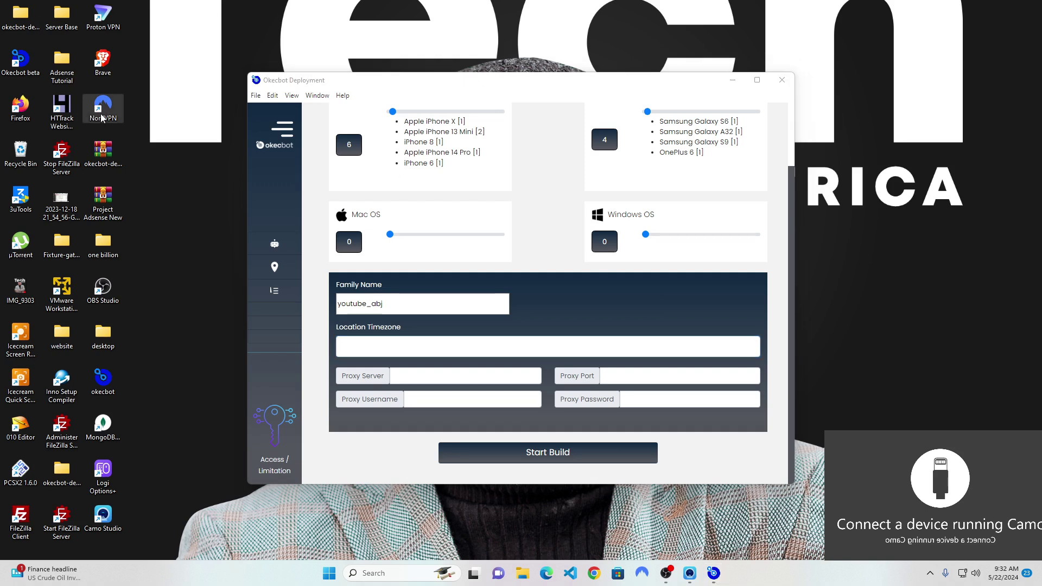
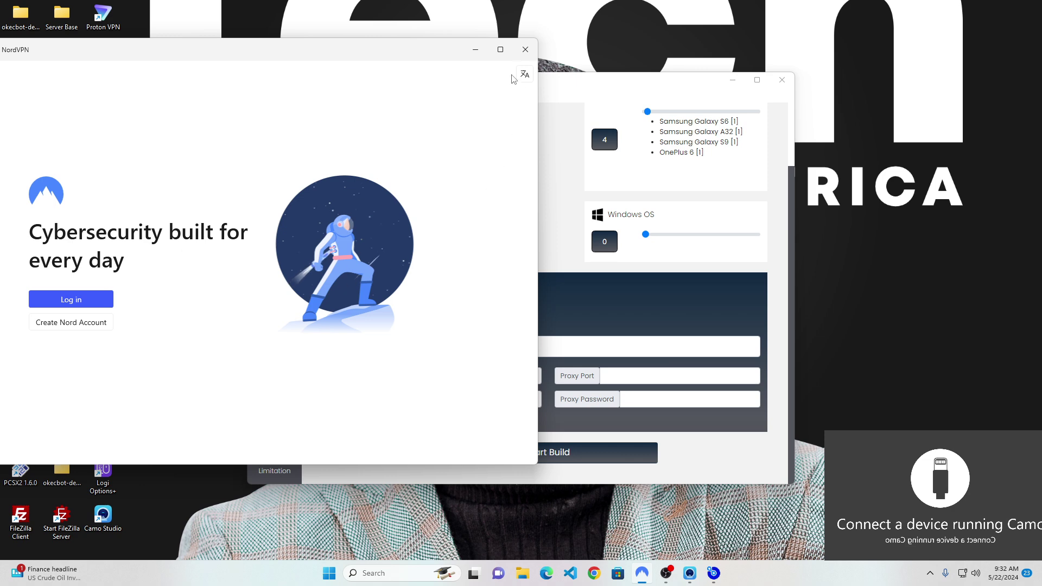
pyautogui.click(525, 49)
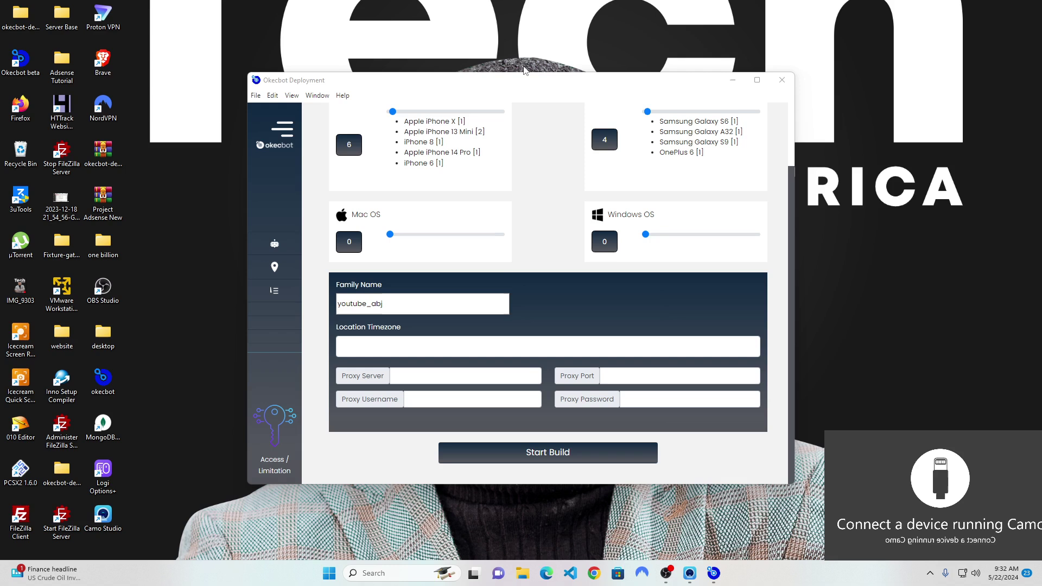
pyautogui.click(1008, 576)
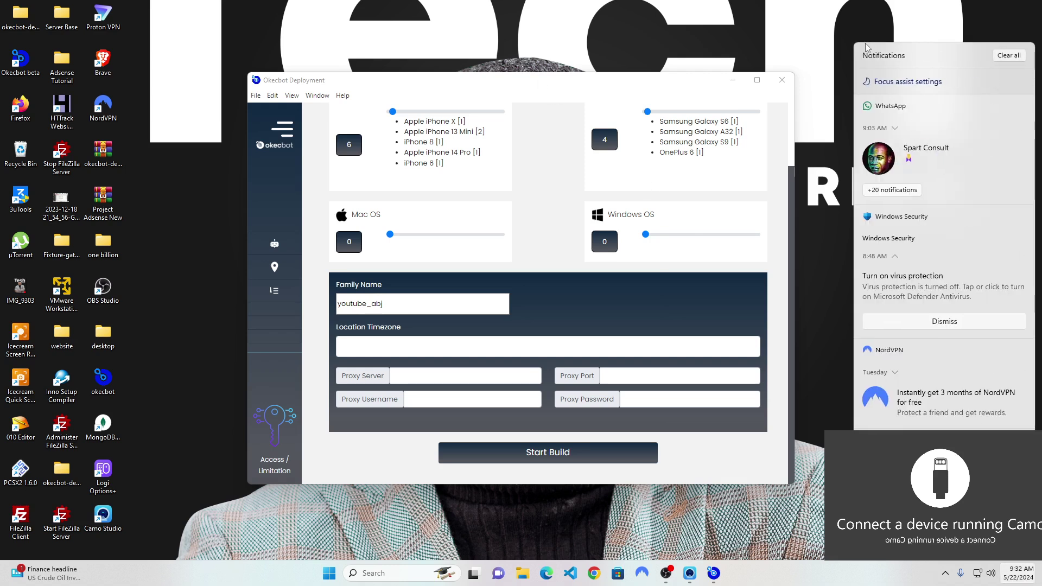
pyautogui.click(843, 21)
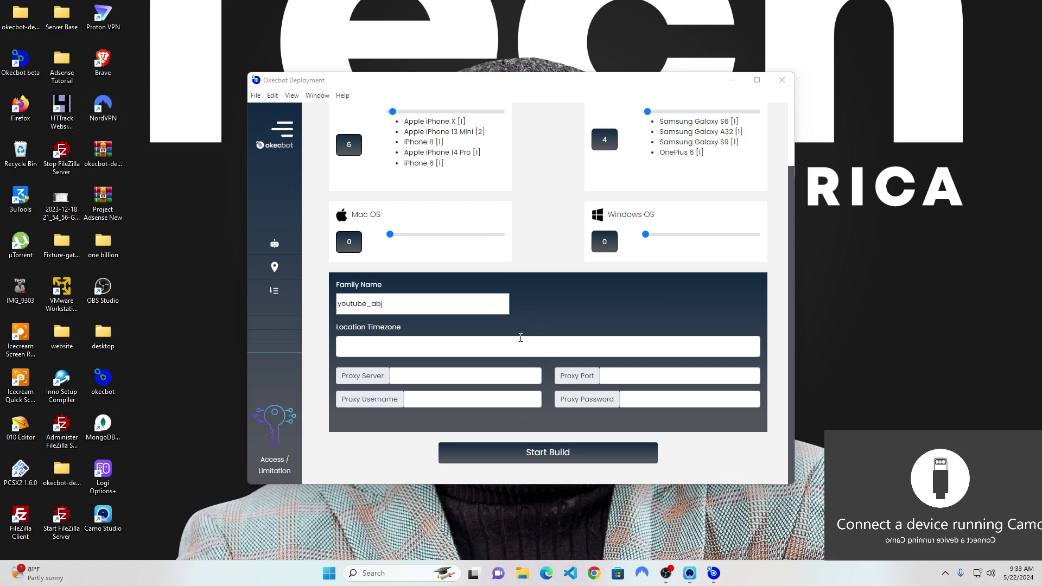
# Step: Find the location timezone with africa/la and select Africa/Lagos
pyautogui.scroll(2, 515, 377)
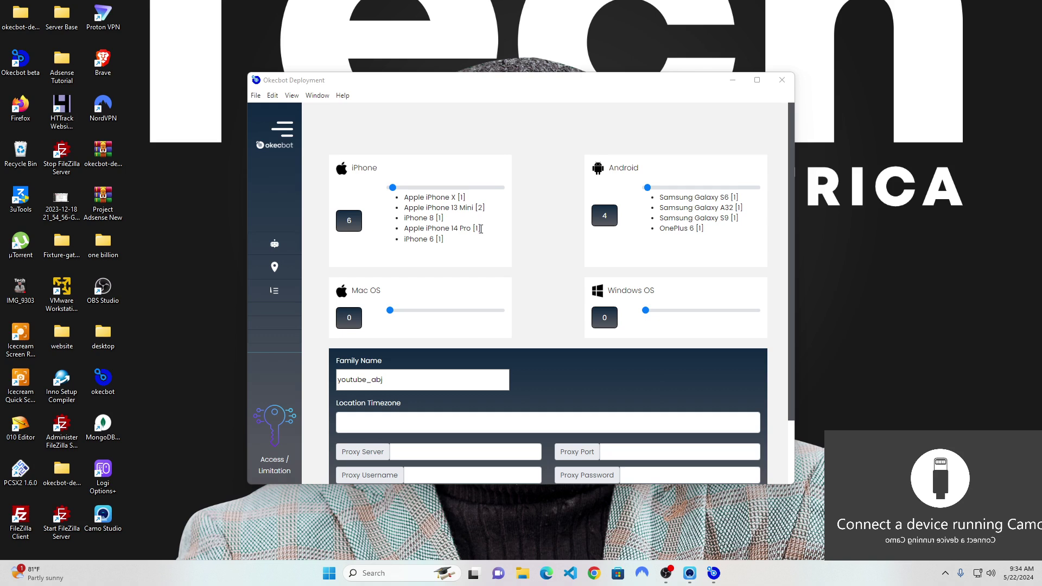
pyautogui.click(356, 375)
pyautogui.scroll(-1, 515, 365)
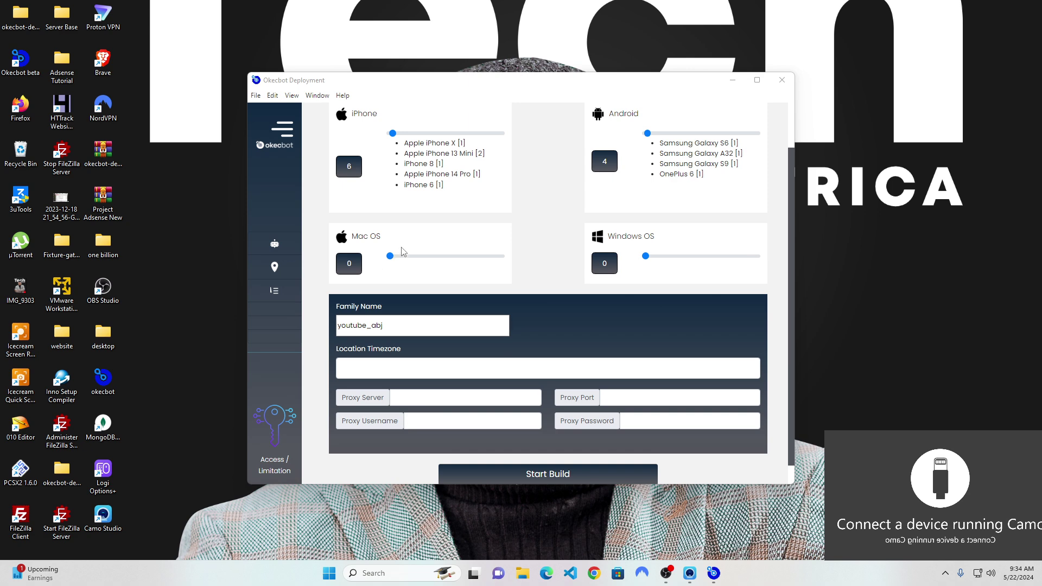
pyautogui.click(383, 367)
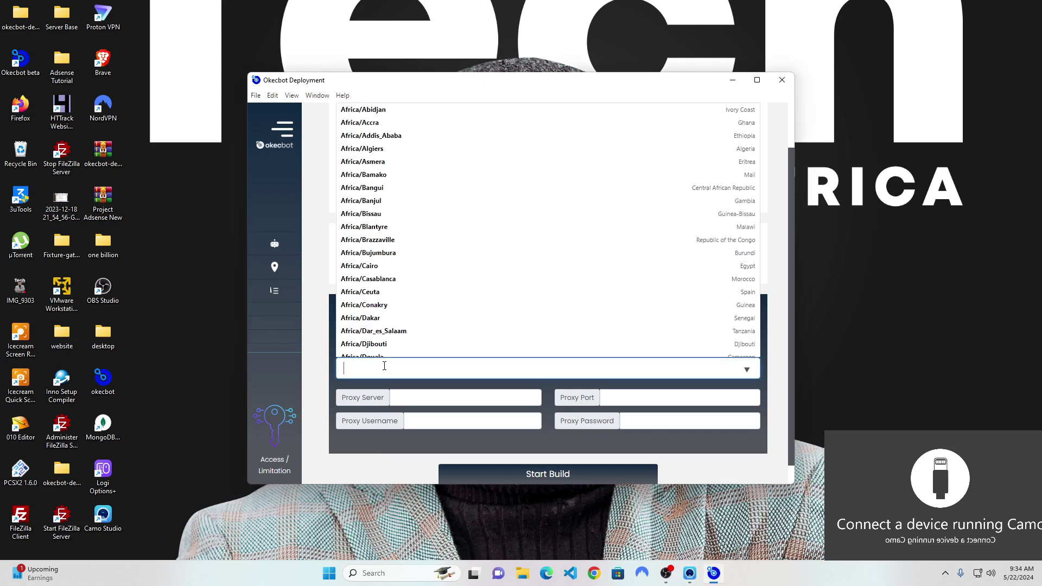
pyautogui.write('africa/la')
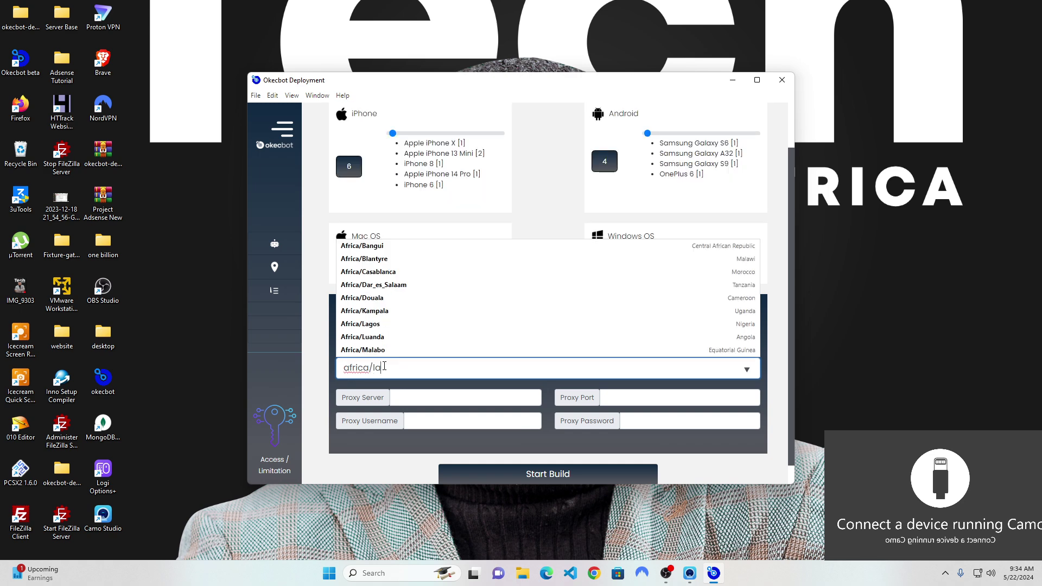
pyautogui.click(389, 324)
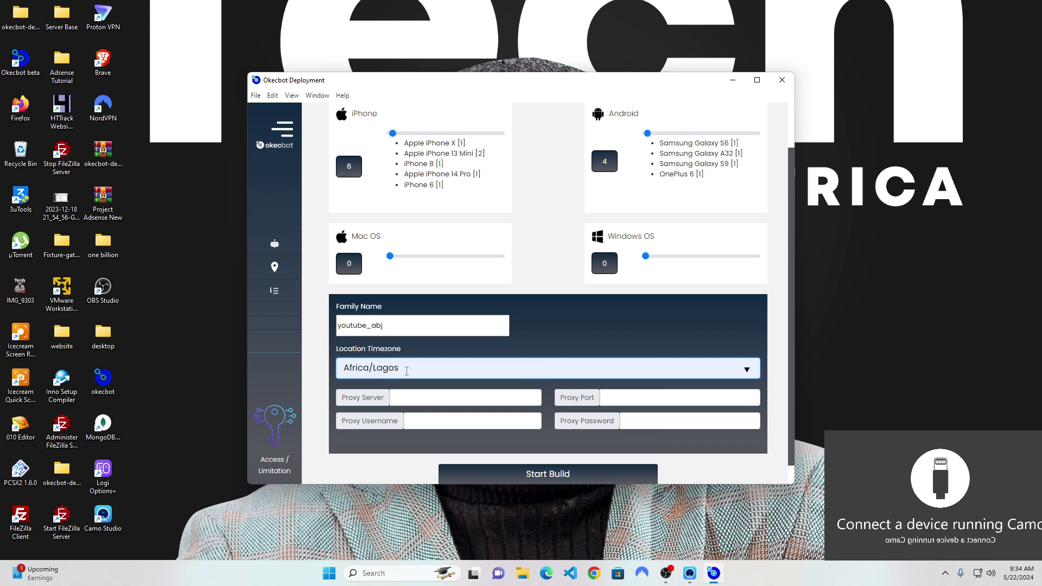
# Step: Search the location timezones for calif, and replace that search with America to browse its timezones
pyautogui.click(380, 370)
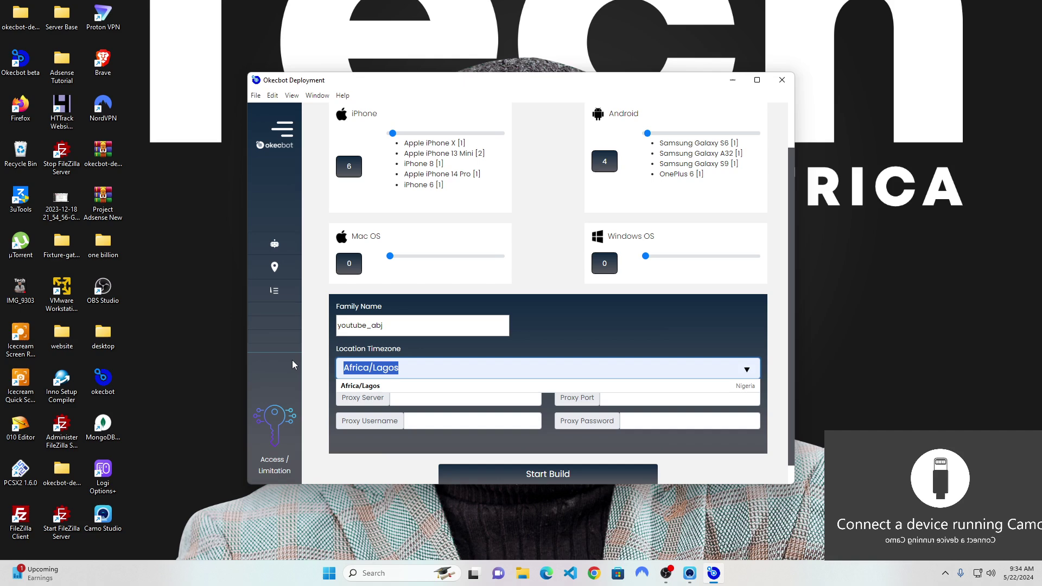
pyautogui.write('calif')
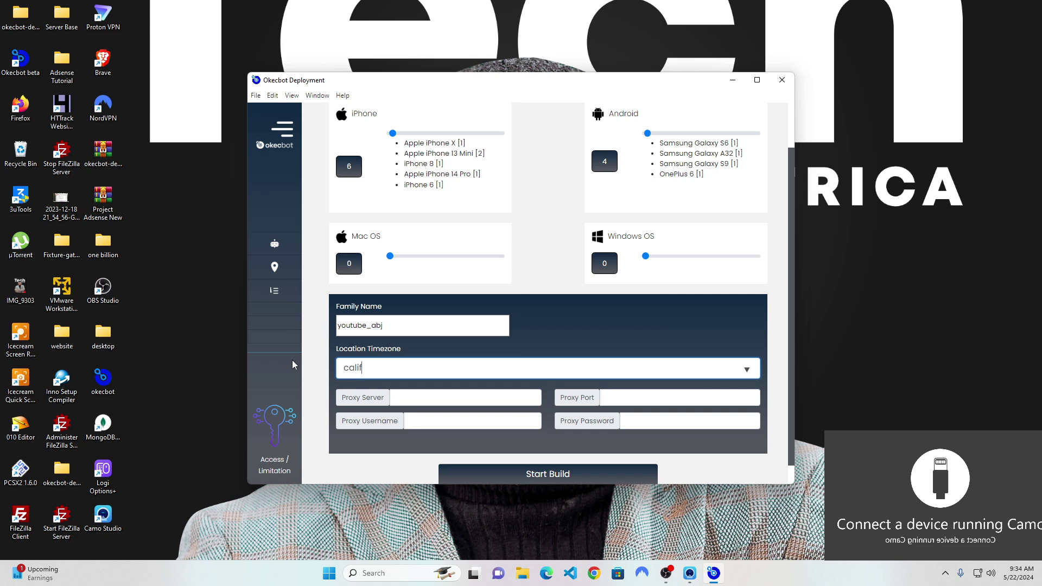
pyautogui.press('BackSpace')
pyautogui.press('BackSpace')
pyautogui.press('BackSpace')
pyautogui.press('BackSpace')
pyautogui.press('BackSpace')
pyautogui.write('America')
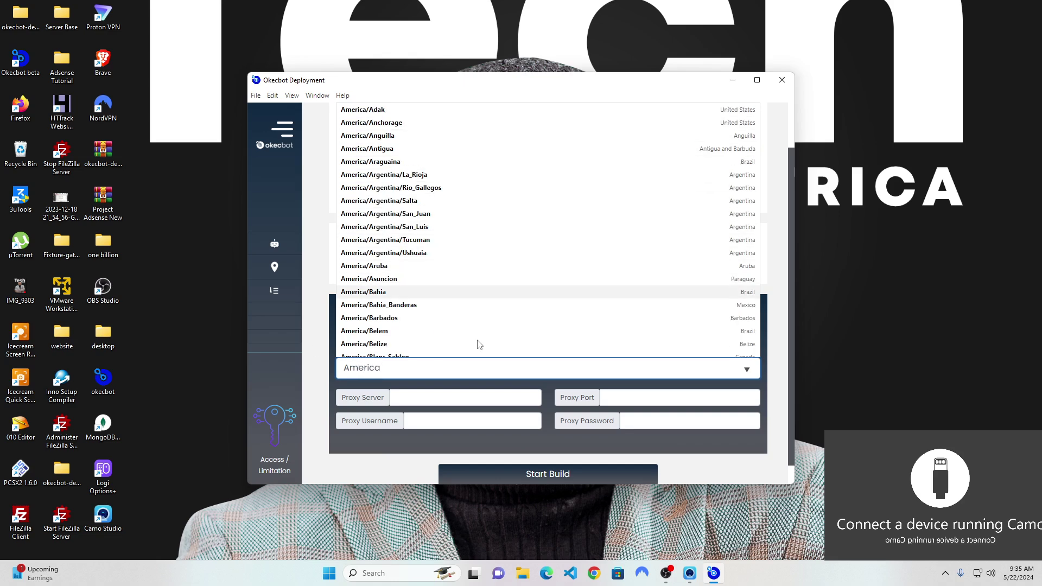
pyautogui.scroll(-1, 459, 289)
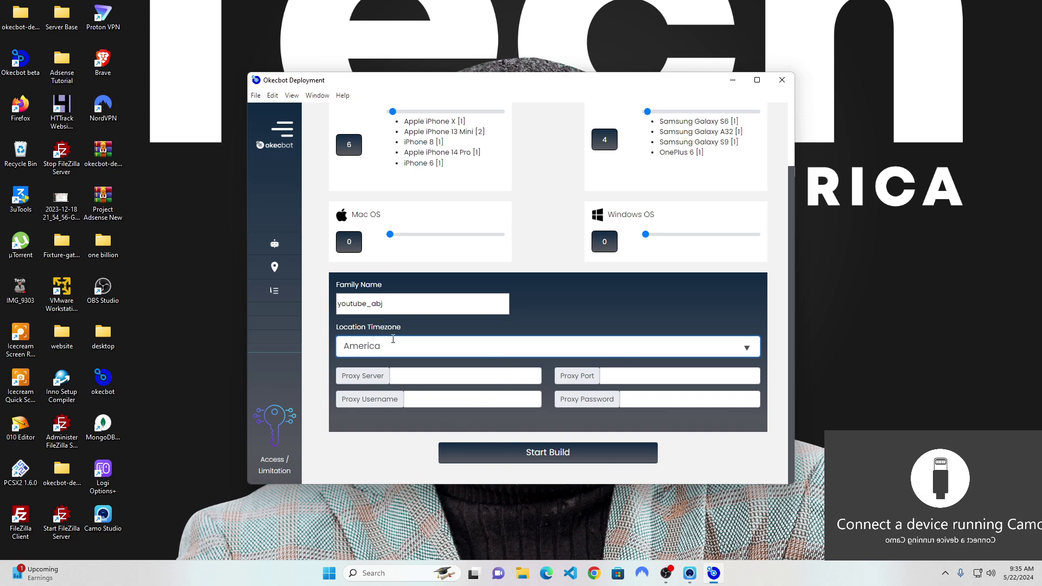
# Step: Replace the location timezone search with Africa/la and select Africa/Lagos
pyautogui.press('BackSpace')
pyautogui.press('BackSpace')
pyautogui.press('BackSpace')
pyautogui.press('BackSpace')
pyautogui.press('BackSpace')
pyautogui.press('BackSpace')
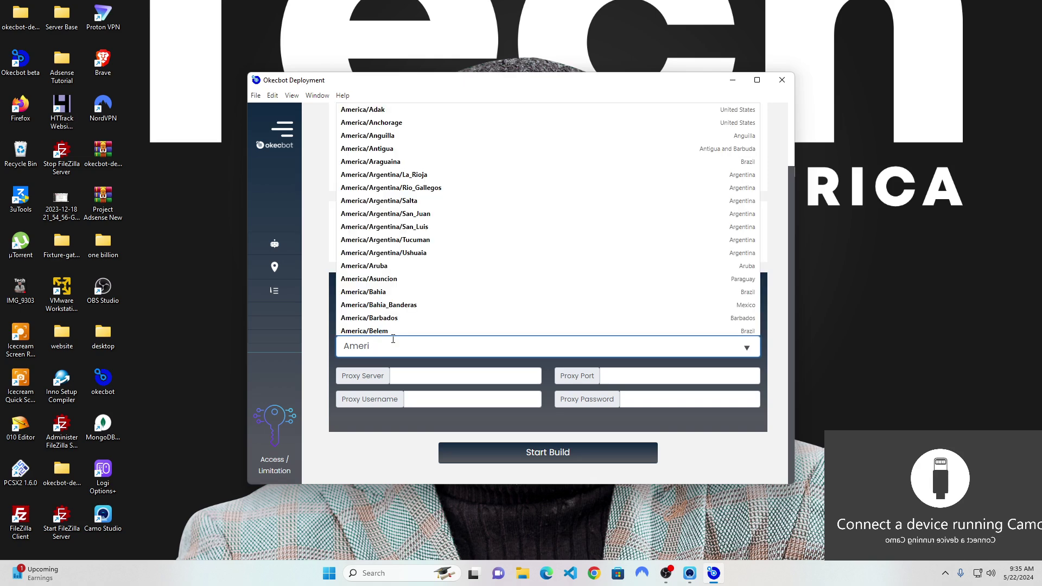
pyautogui.write('b')
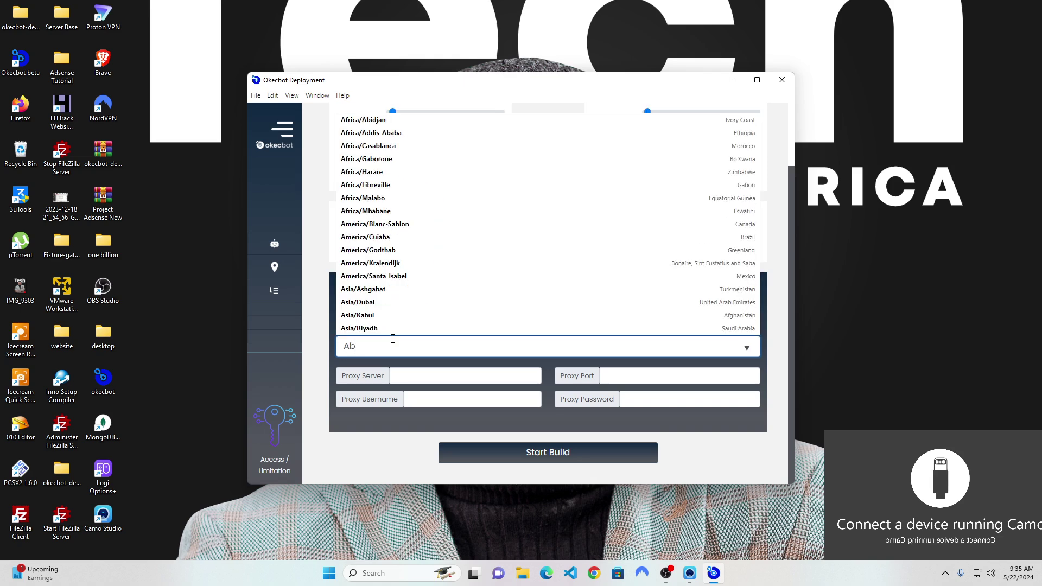
pyautogui.press('BackSpace')
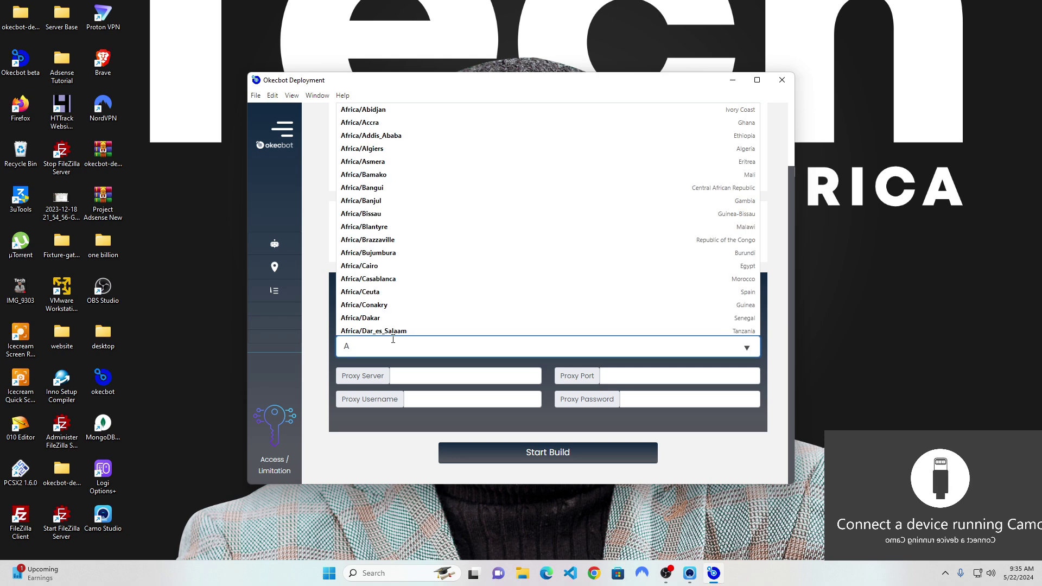
pyautogui.write('frica')
pyautogui.write('/la')
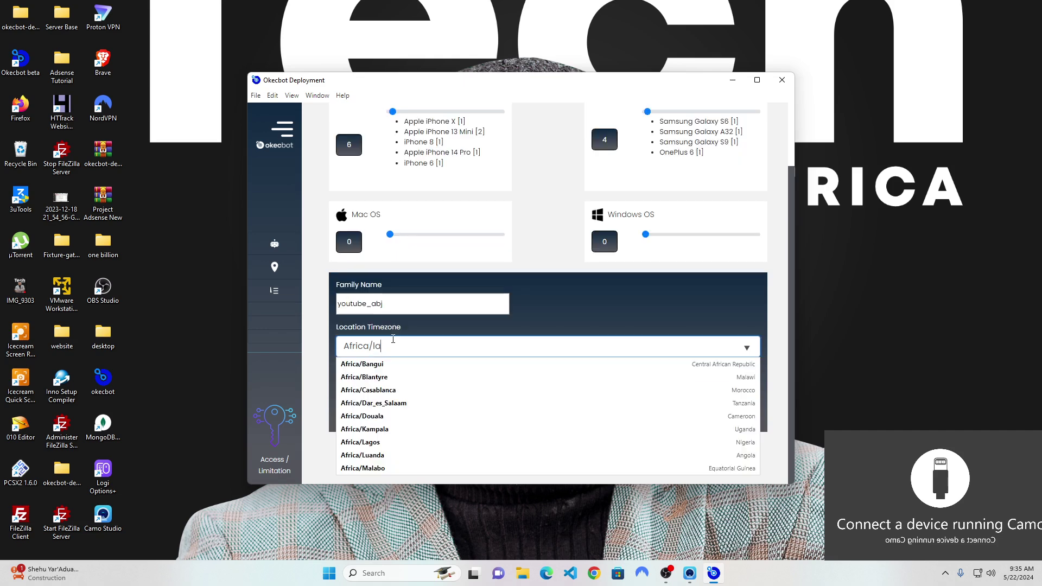
pyautogui.click(380, 442)
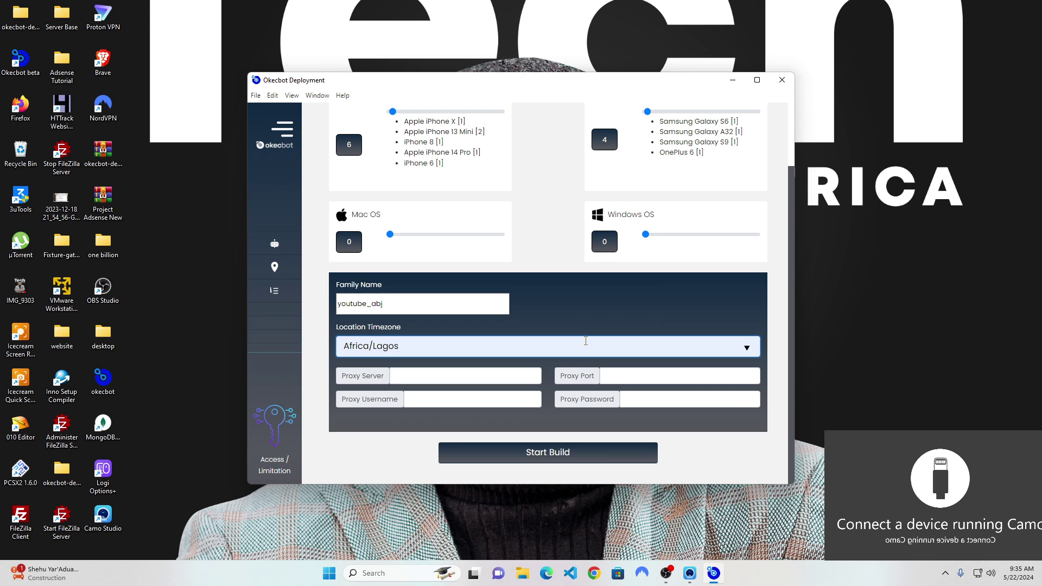
# Step: Review the proxy server, port, username and password fields, the location timezone, the family name and the chosen devices
pyautogui.click(413, 376)
pyautogui.click(654, 384)
pyautogui.click(450, 399)
pyautogui.click(686, 399)
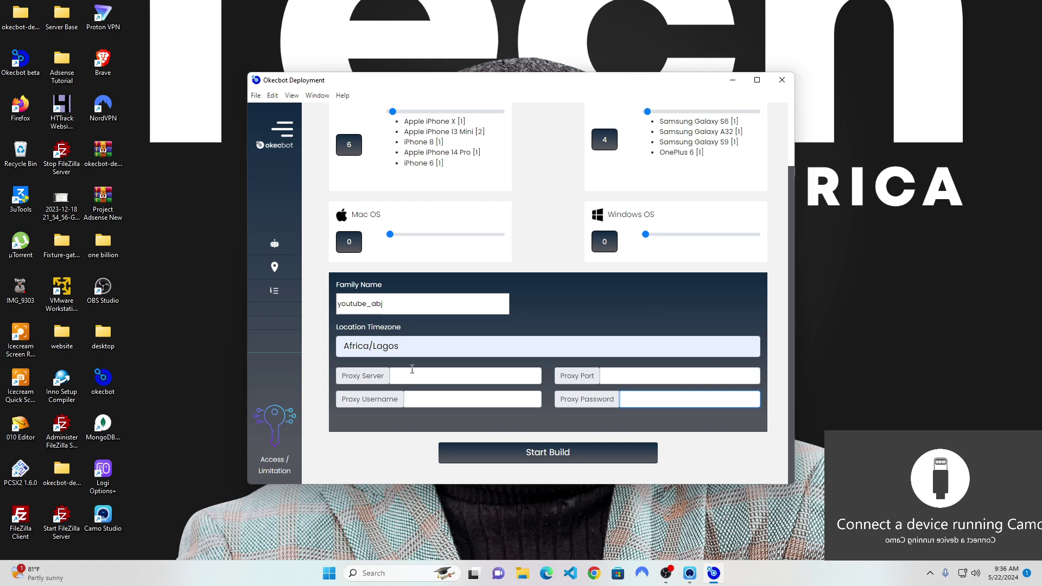
pyautogui.click(426, 350)
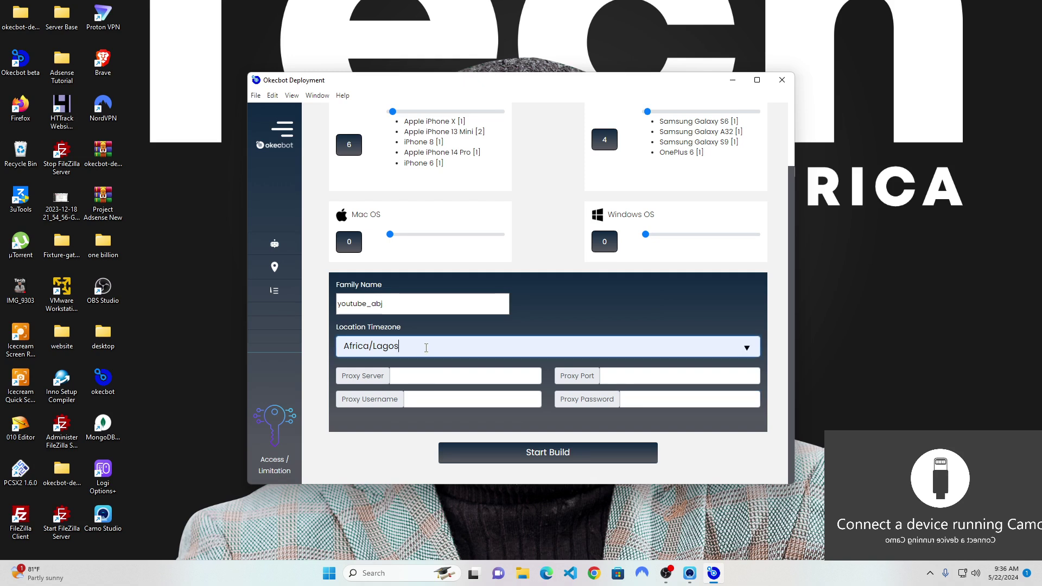
pyautogui.click(429, 310)
pyautogui.scroll(2, 485, 325)
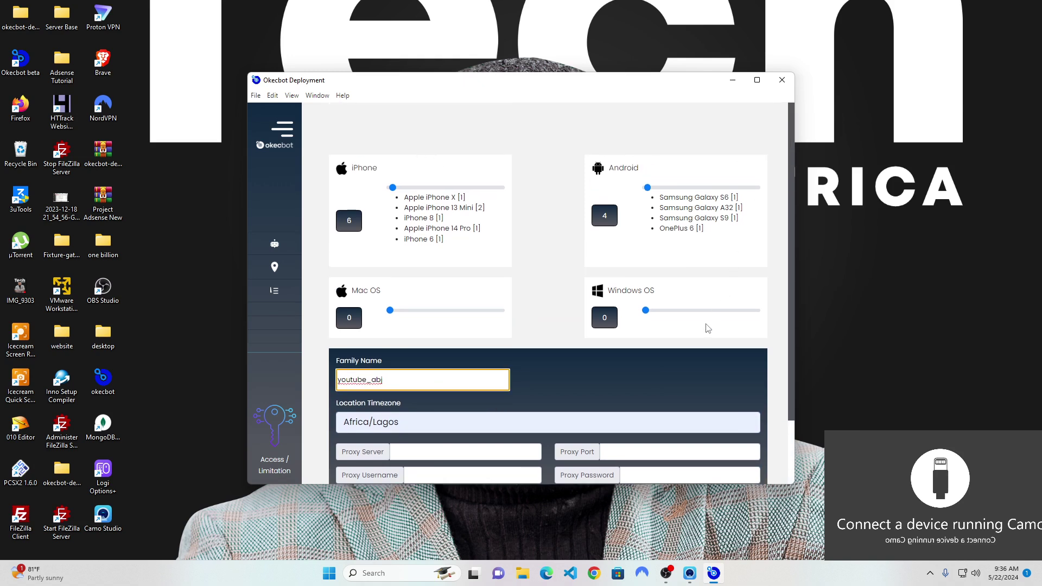
# Step: Start building the bot family, and check each bot's creation status and feedback in the upload log before closing it
pyautogui.scroll(-3, 708, 329)
pyautogui.click(564, 454)
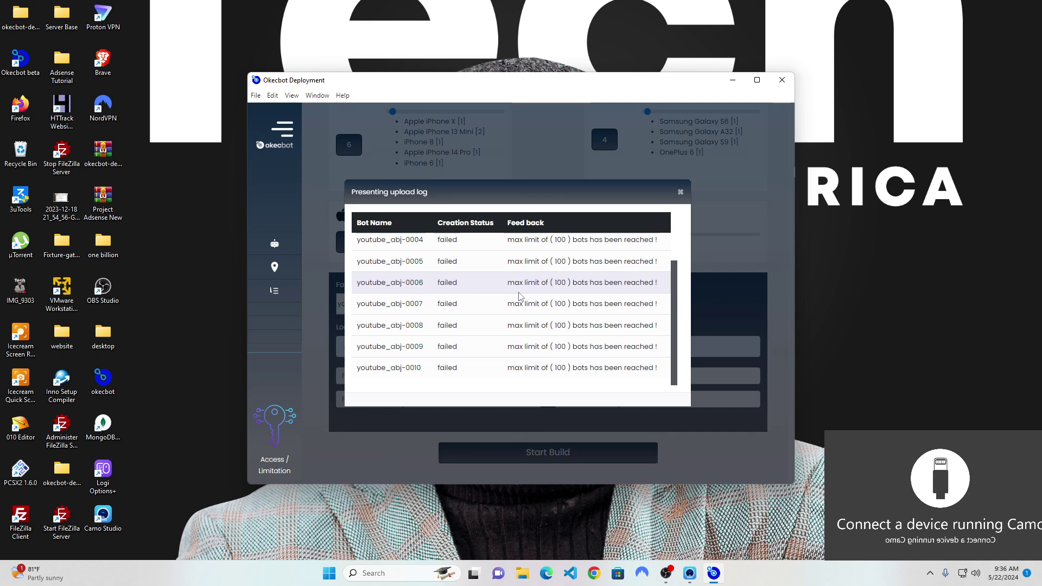
pyautogui.scroll(2, 529, 299)
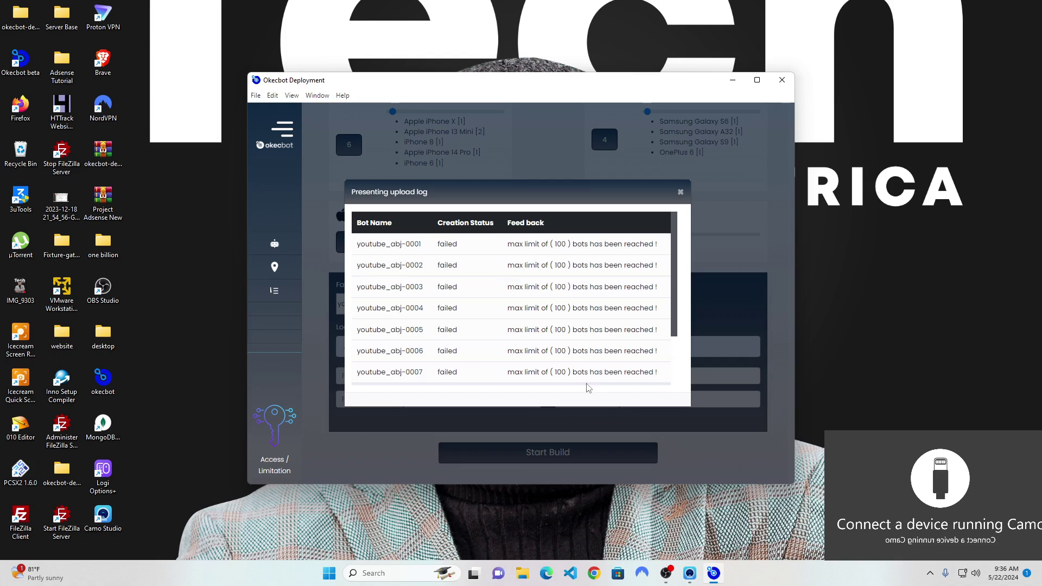
pyautogui.scroll(-3, 583, 350)
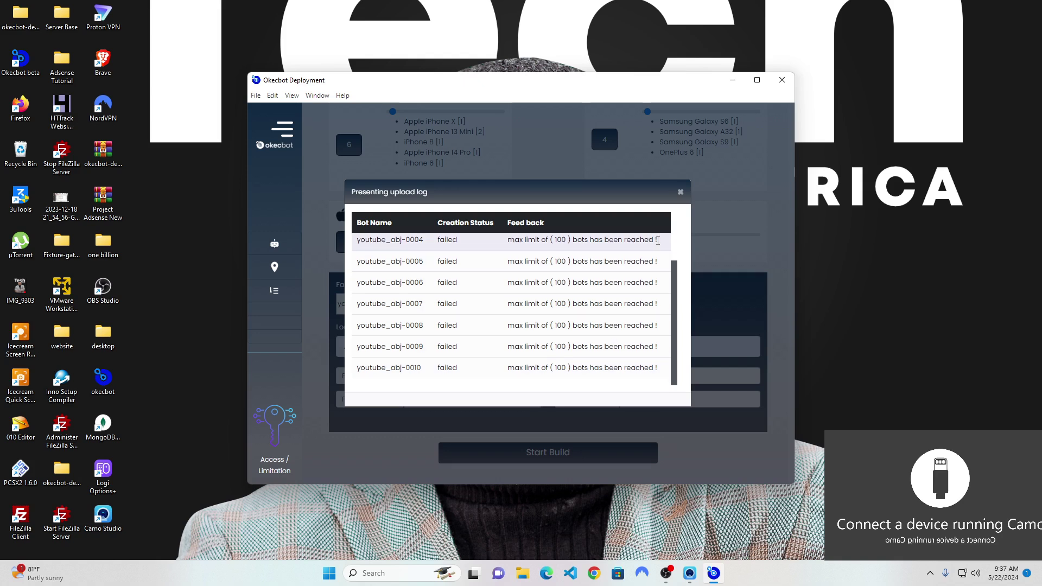
pyautogui.click(680, 193)
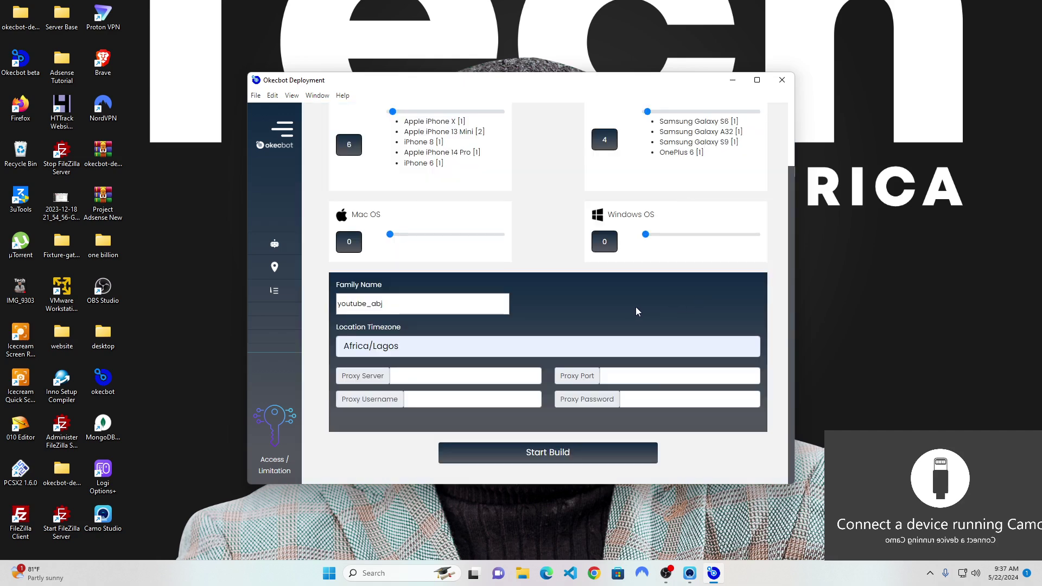
pyautogui.scroll(2, 649, 317)
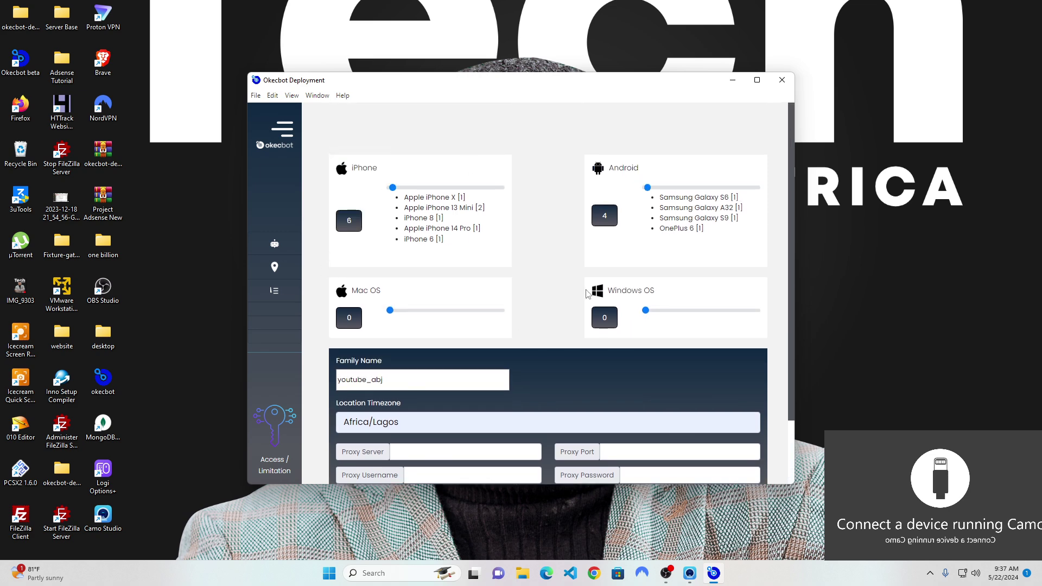